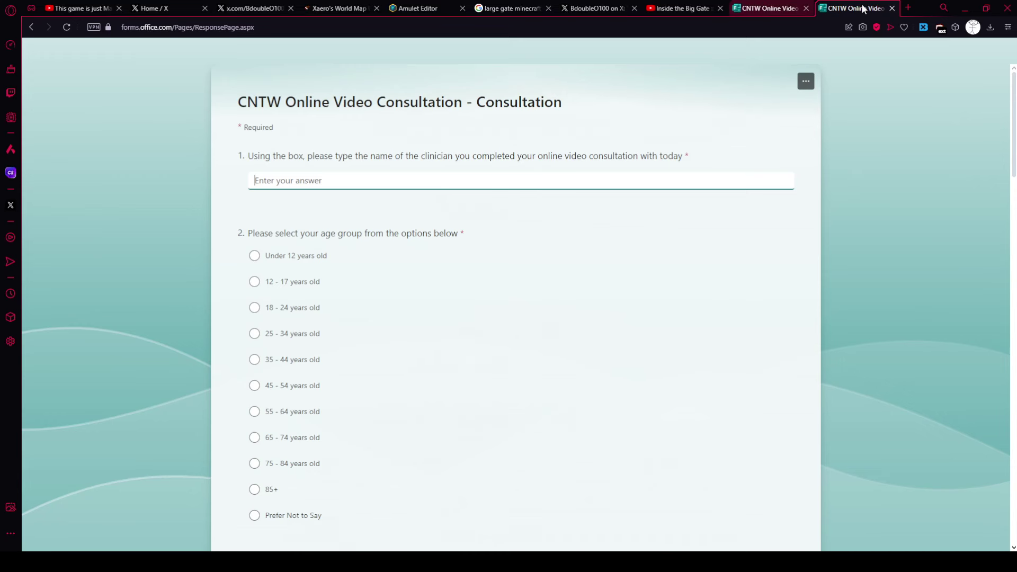
scroll(549, 250, down, 3)
scroll(550, 251, up, 3)
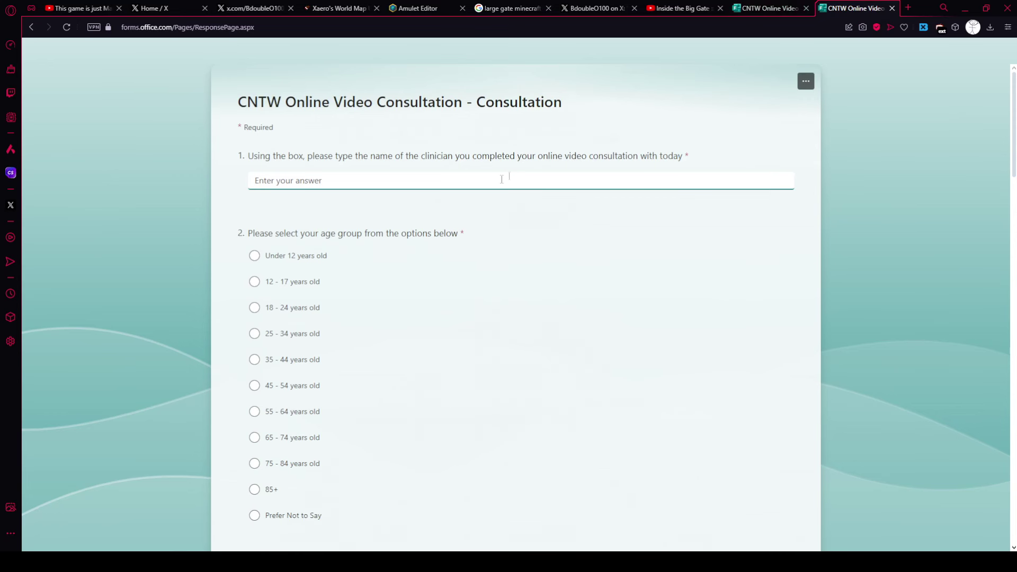
scroll(556, 238, down, 5)
scroll(569, 278, down, 3)
Focus the postcode field, then switch to the second CNTW form tab showing Q11–12 and Submit
click(501, 412)
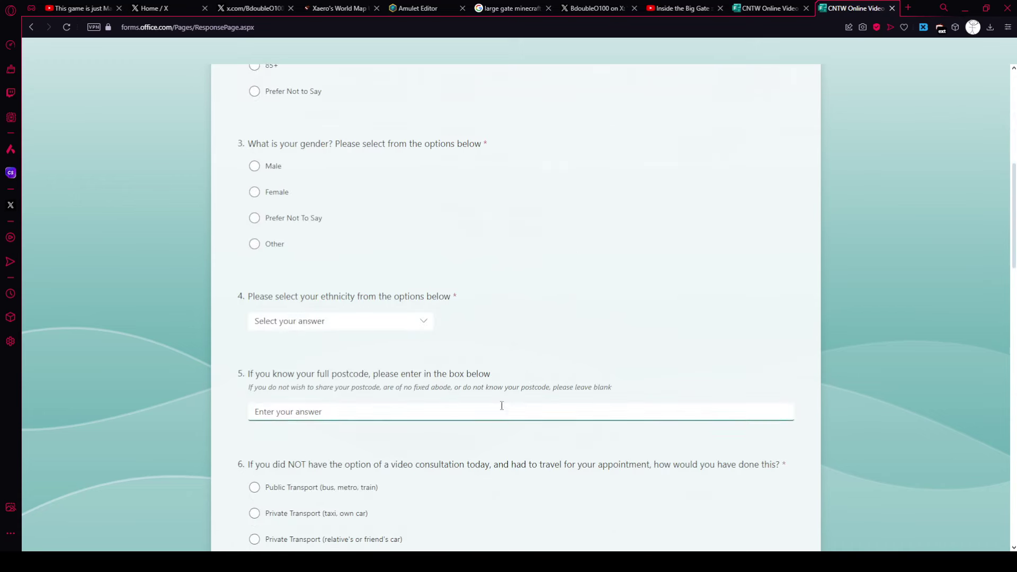
click(783, 8)
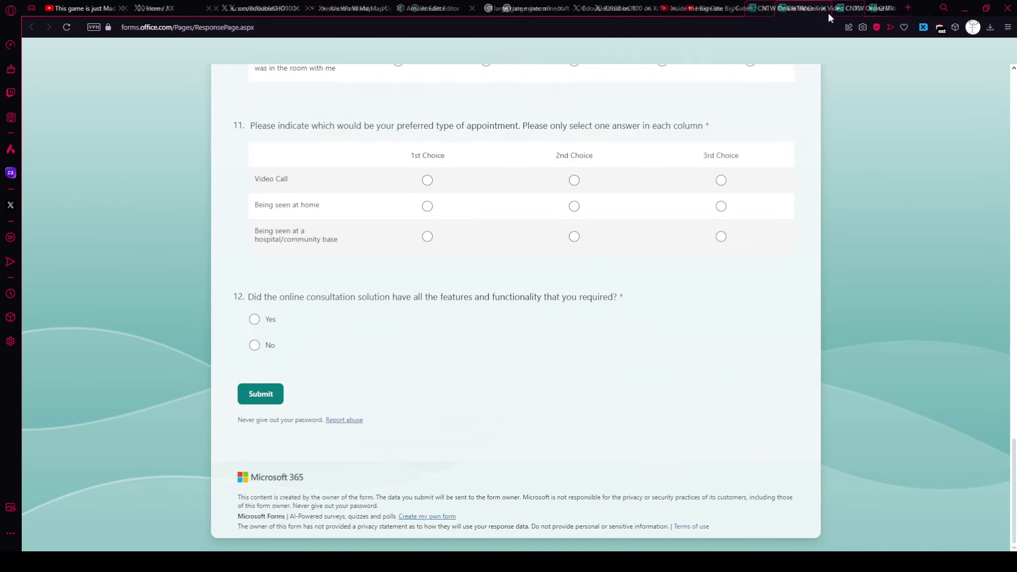